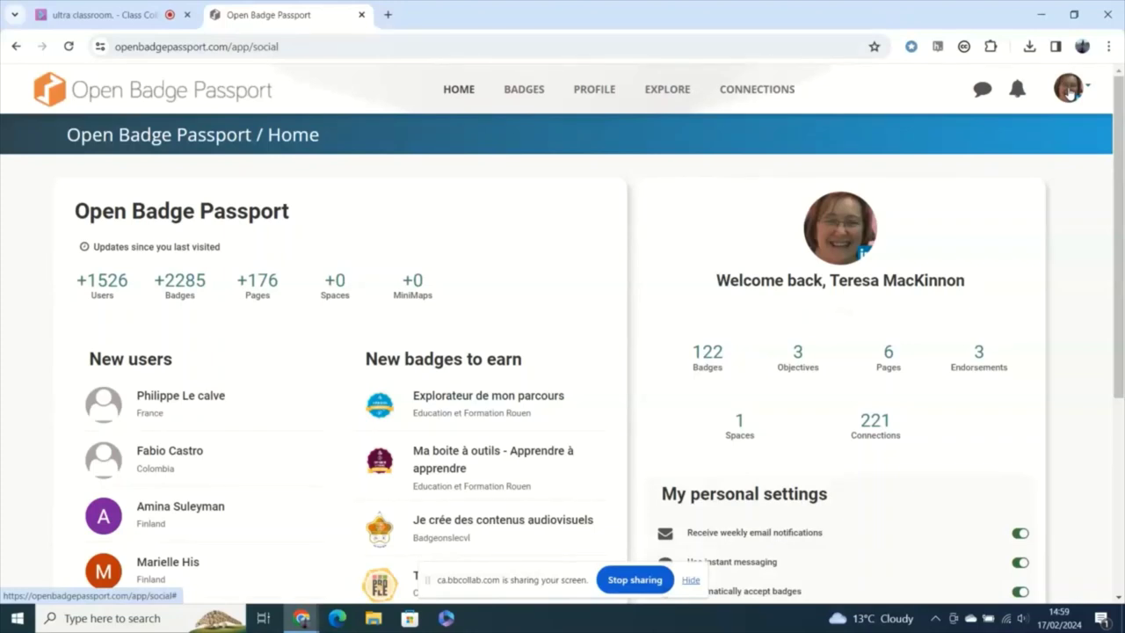
# Go to account Settings and view the four linked email addresses.
pyautogui.click(1069, 94)
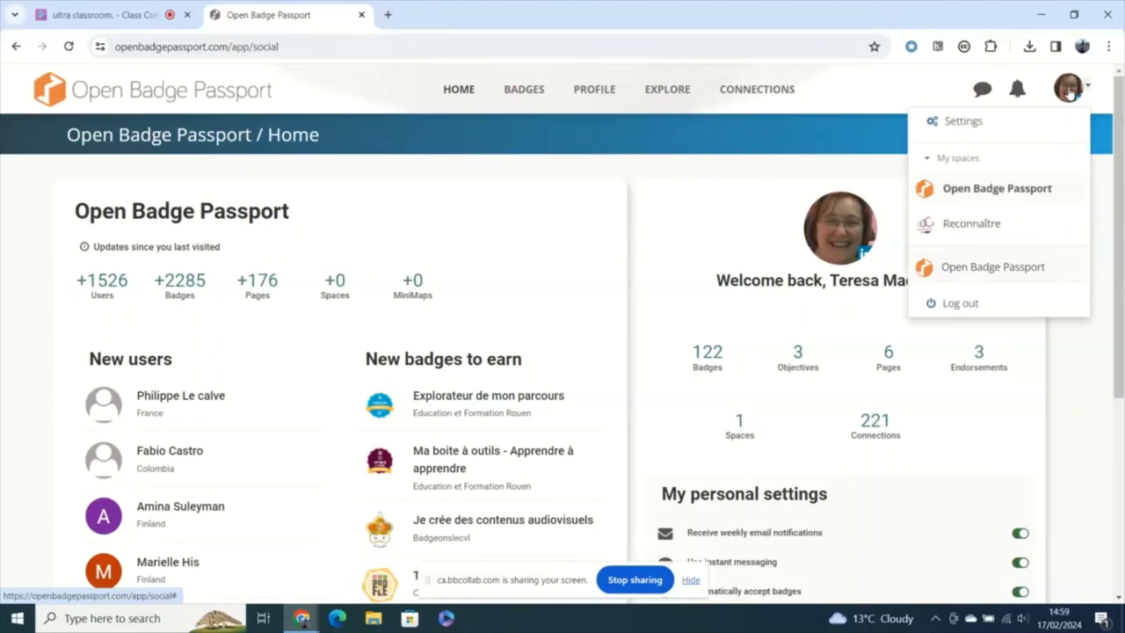
pyautogui.click(958, 119)
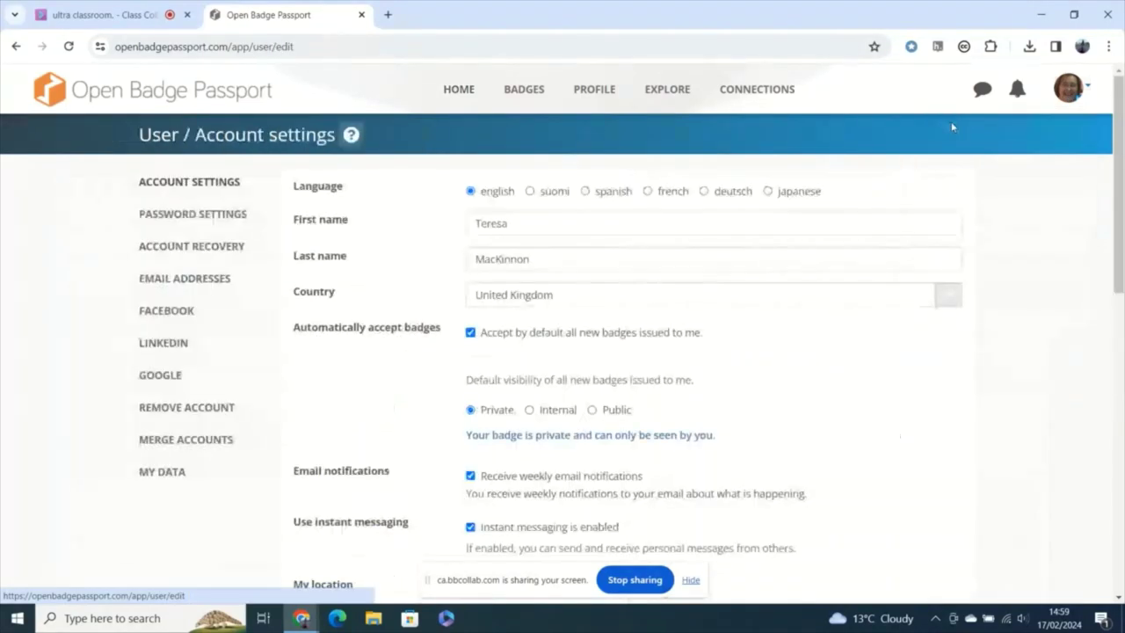
pyautogui.click(185, 282)
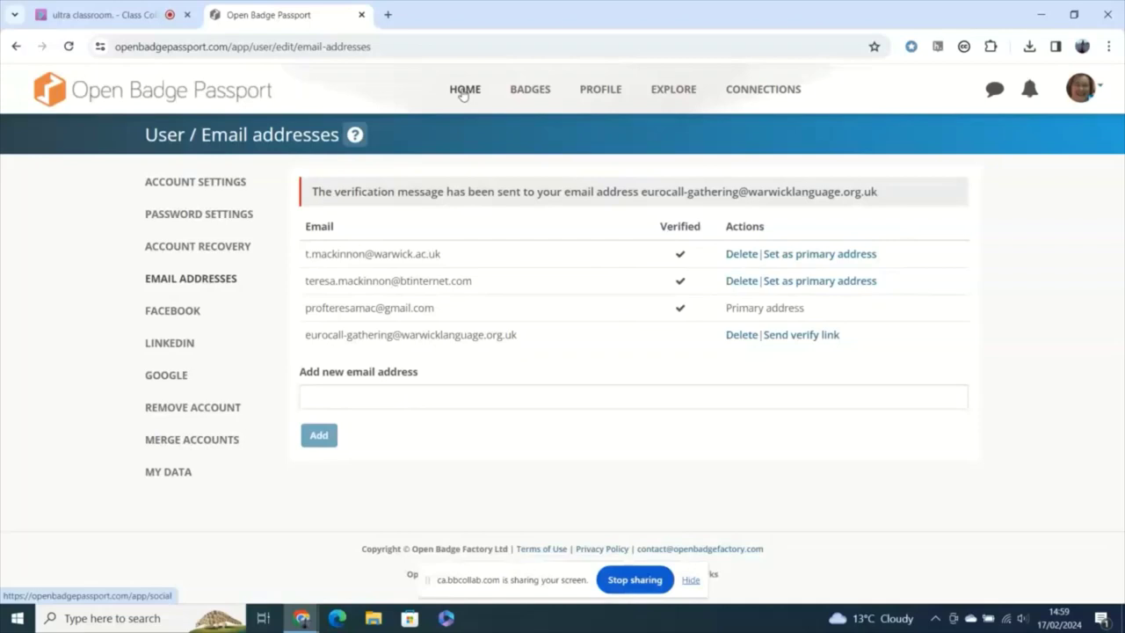
# Show the My badges collection and scroll down to the badge cards.
pyautogui.click(530, 90)
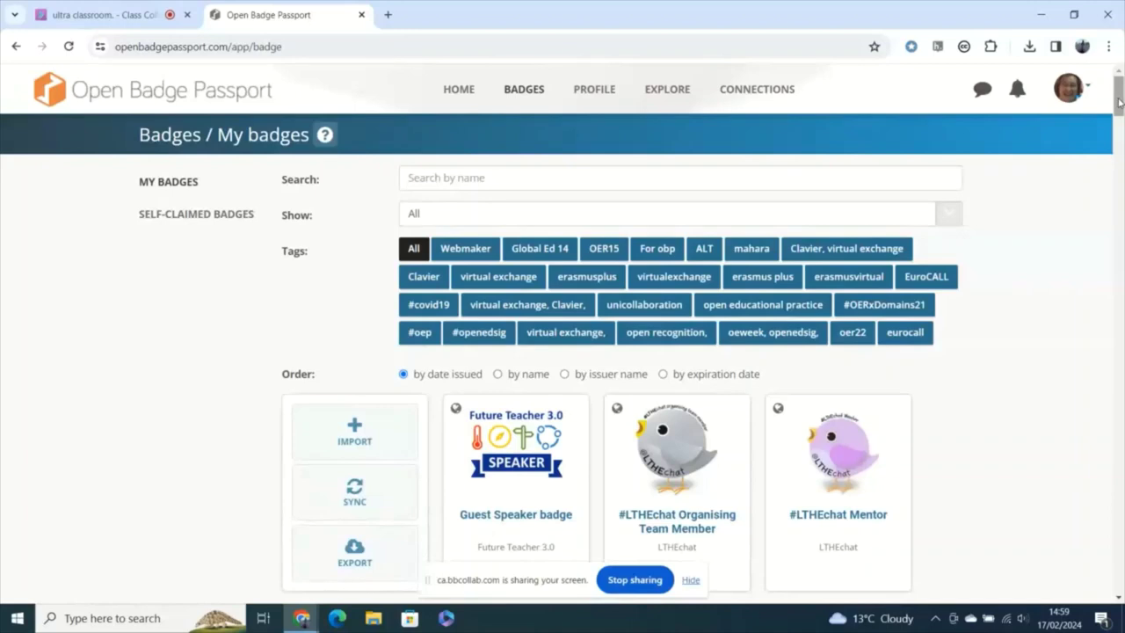
pyautogui.moveTo(1119, 102); pyautogui.dragTo(1120, 126)
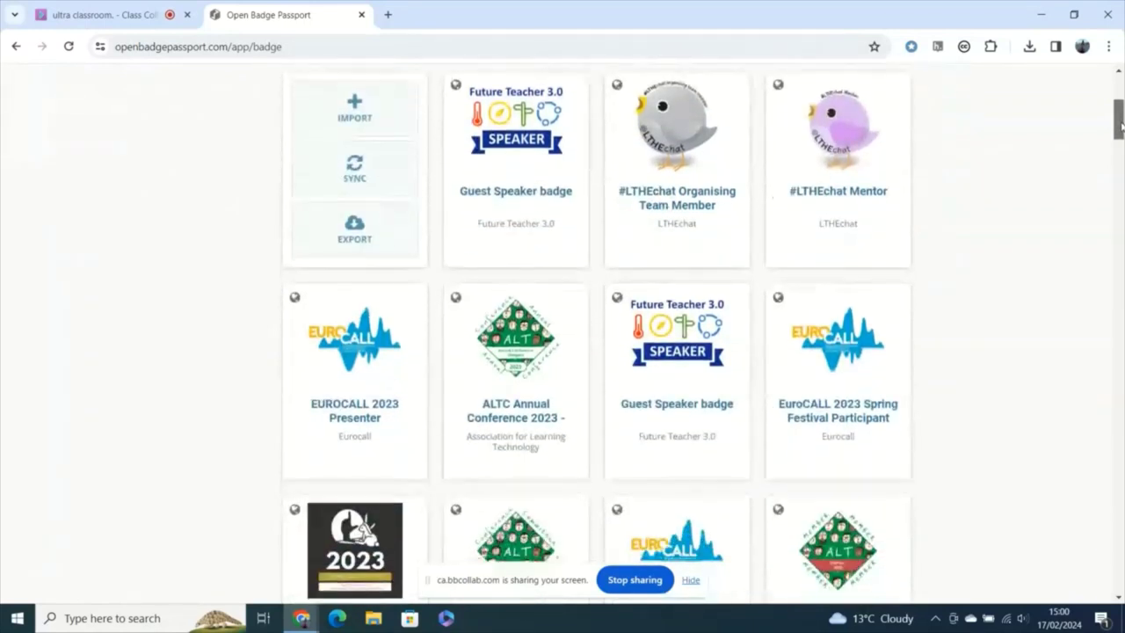
# Open the EUROCALL 2023 Presenter badge's Share settings and confirm visibility is Public.
pyautogui.click(358, 406)
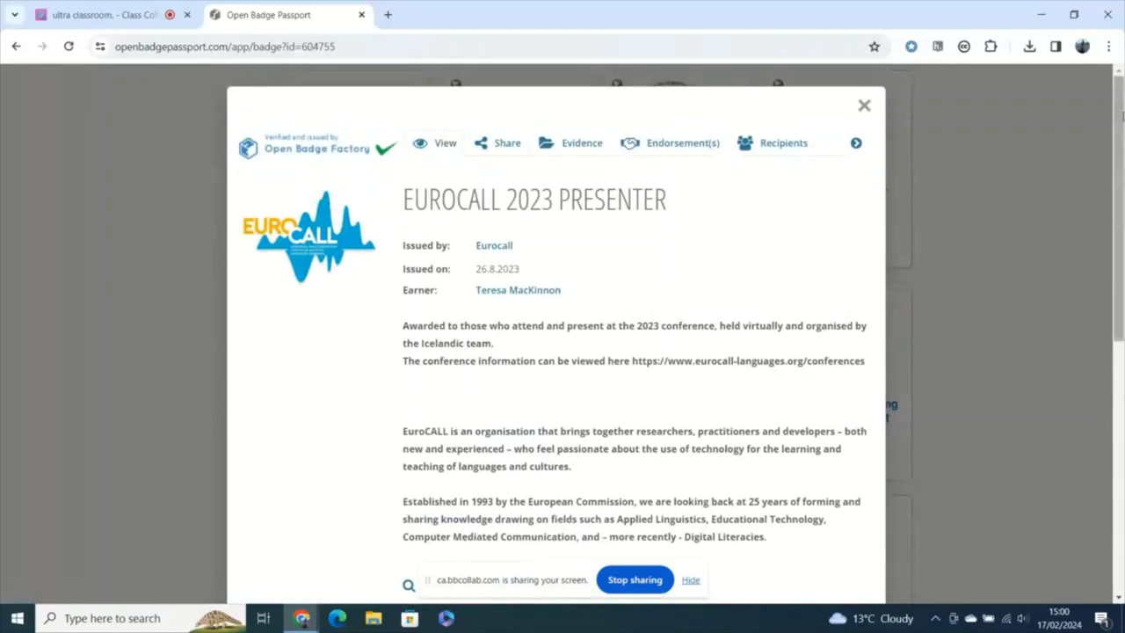
pyautogui.moveTo(1123, 117)
pyautogui.mouseDown()
pyautogui.moveTo(1120, 228)
pyautogui.moveTo(1121, 114)
pyautogui.mouseUp()
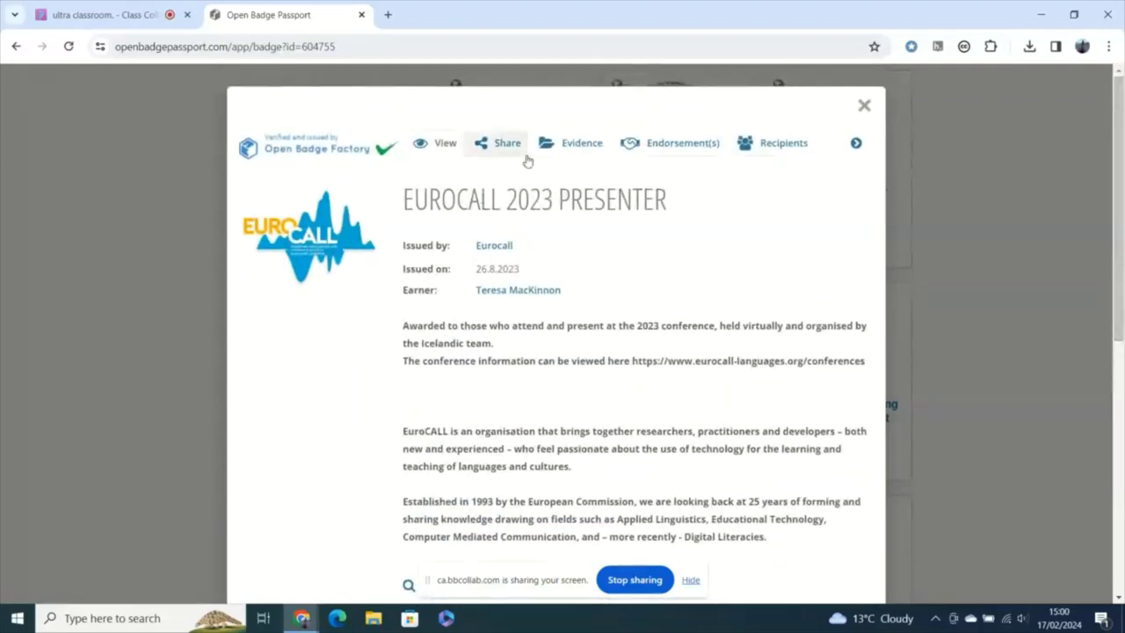
pyautogui.click(498, 144)
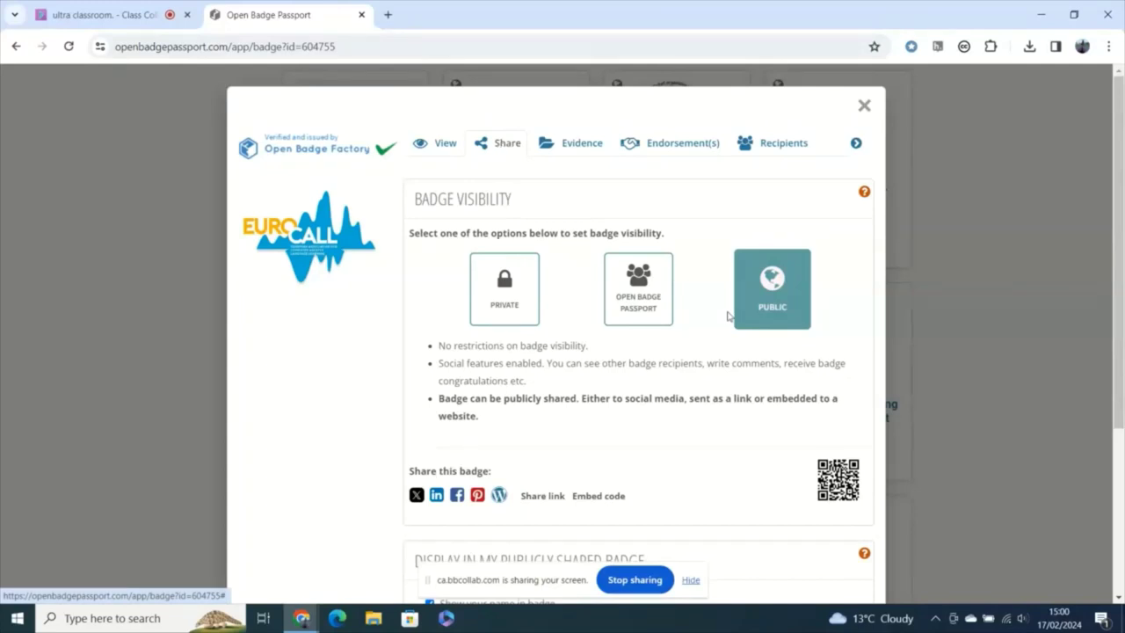
pyautogui.moveTo(1122, 165); pyautogui.dragTo(1122, 336)
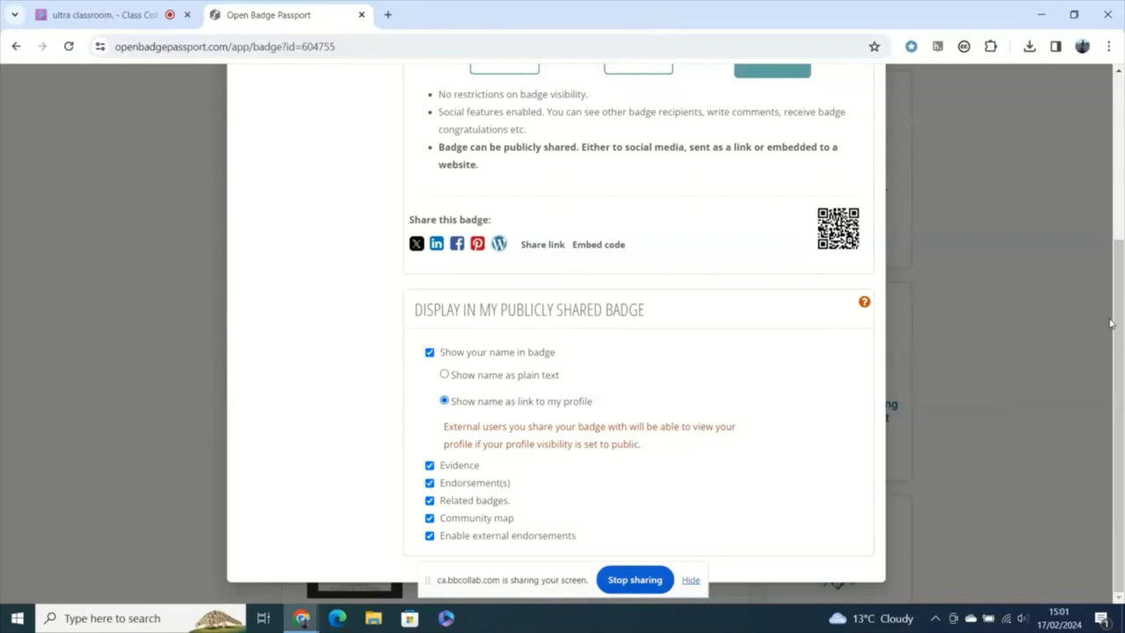
pyautogui.moveTo(1119, 326); pyautogui.dragTo(1119, 141)
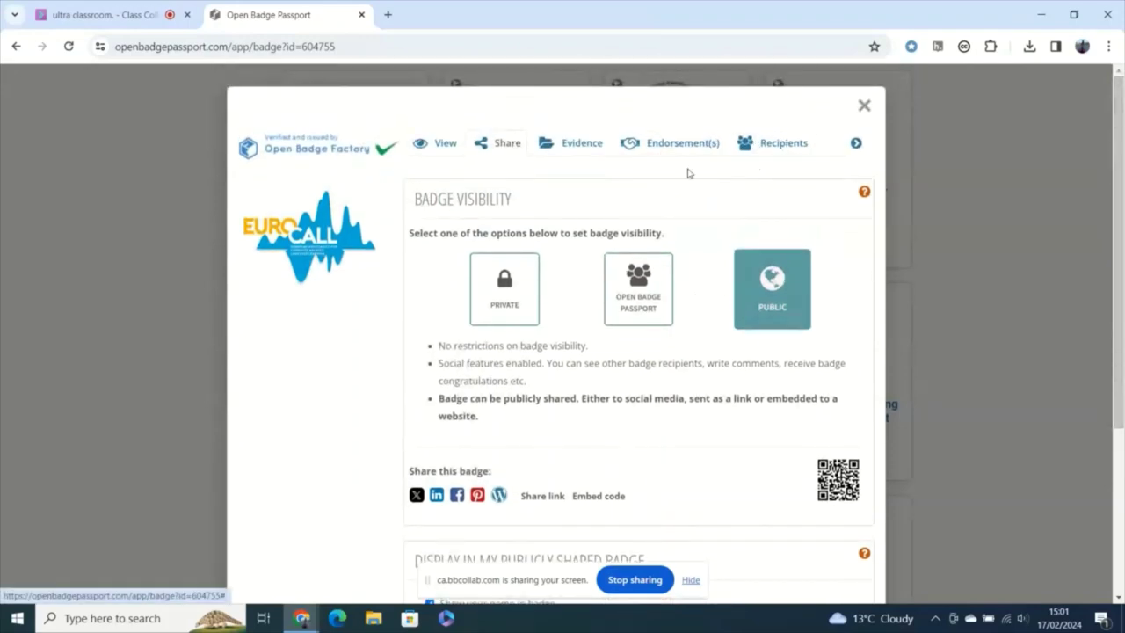
# Download the EUROCALL 2023 Presenter badge as badge_604755_all.pdf, then scroll back to the top.
pyautogui.click(856, 144)
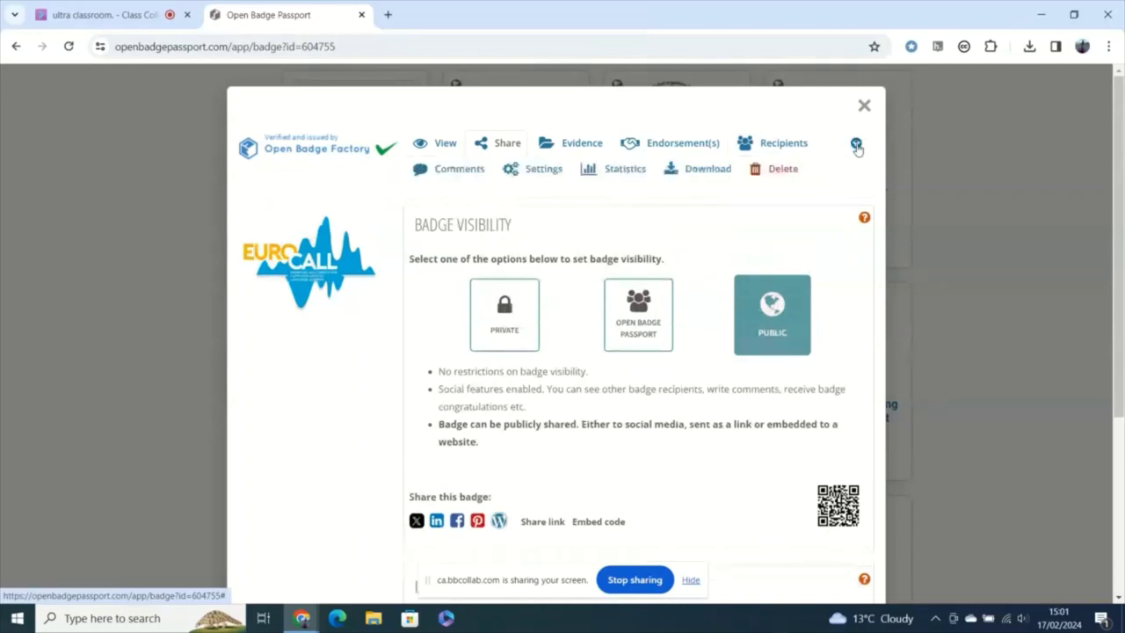
pyautogui.click(691, 172)
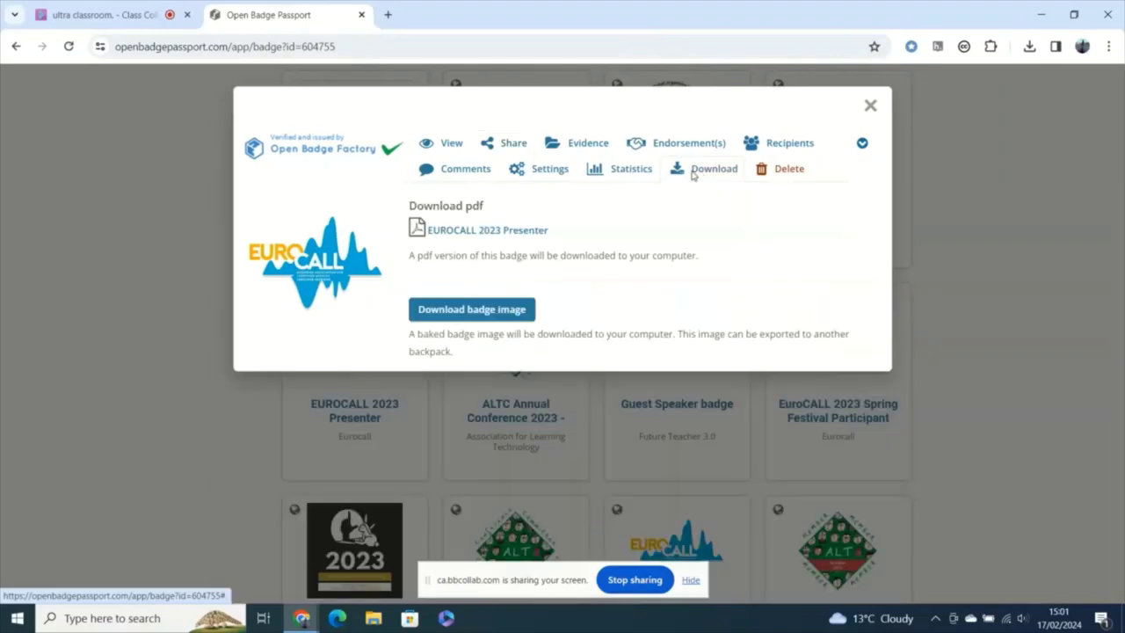
pyautogui.click(462, 232)
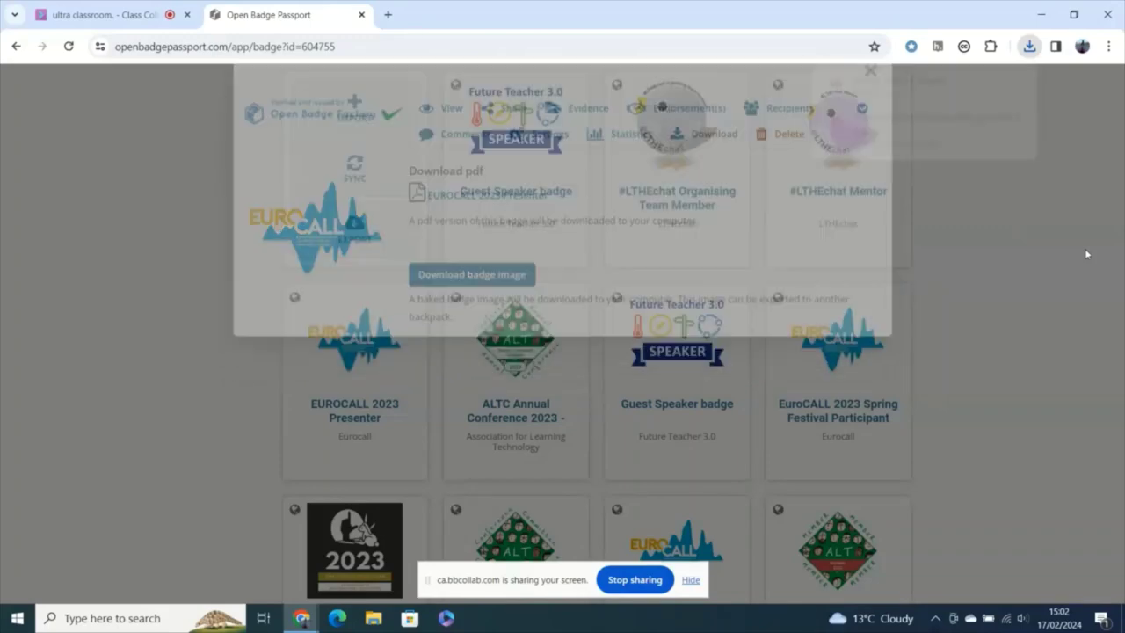
pyautogui.scroll(1, 1119, 123)
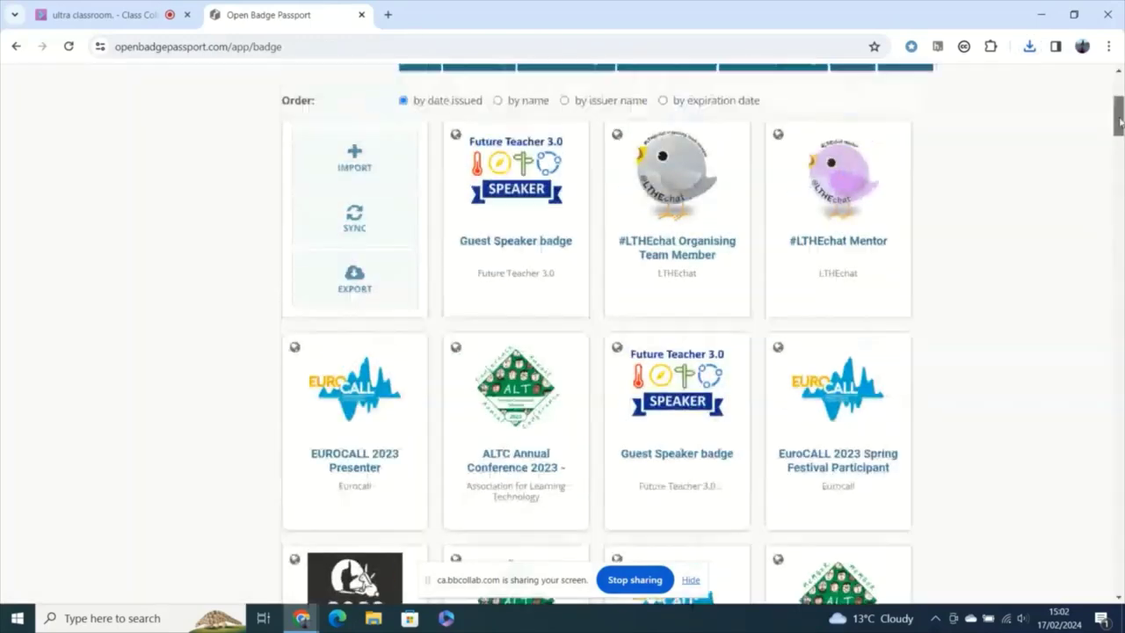
pyautogui.scroll(3, 1119, 123)
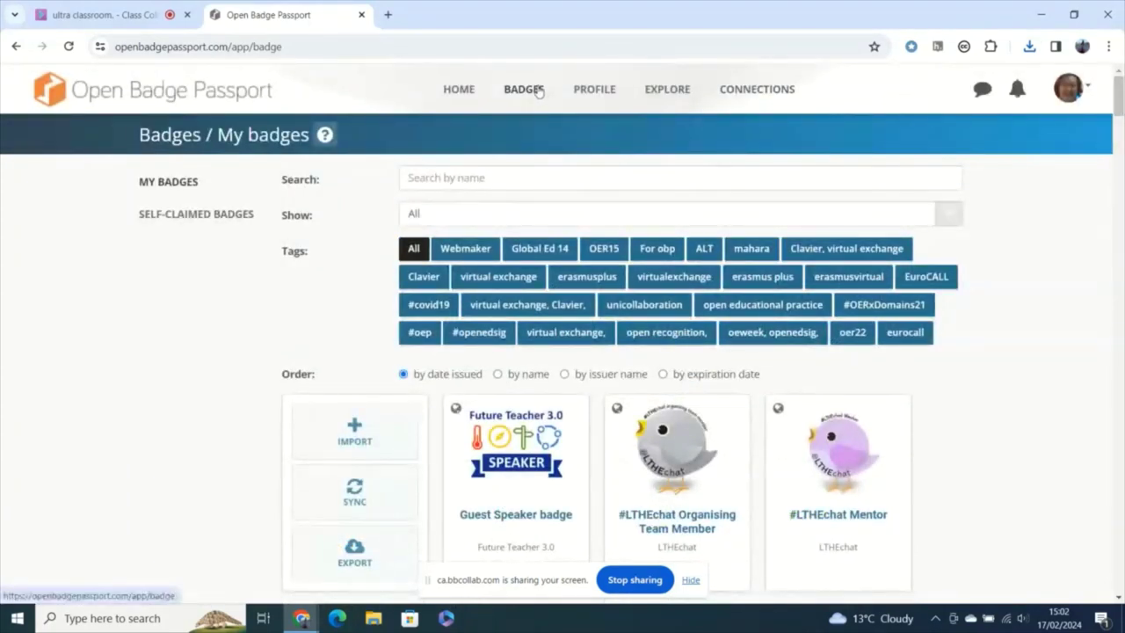
# Open badge_604755_all.pdf from Chrome's downloads list in a new tab.
pyautogui.click(388, 15)
pyautogui.click(1108, 46)
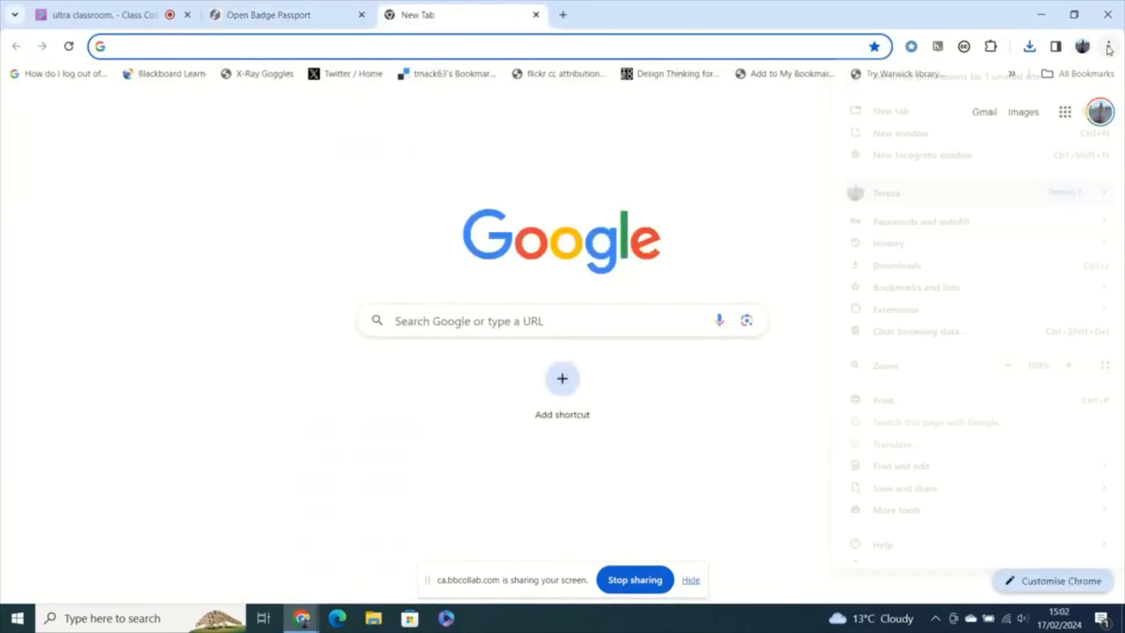
pyautogui.click(898, 265)
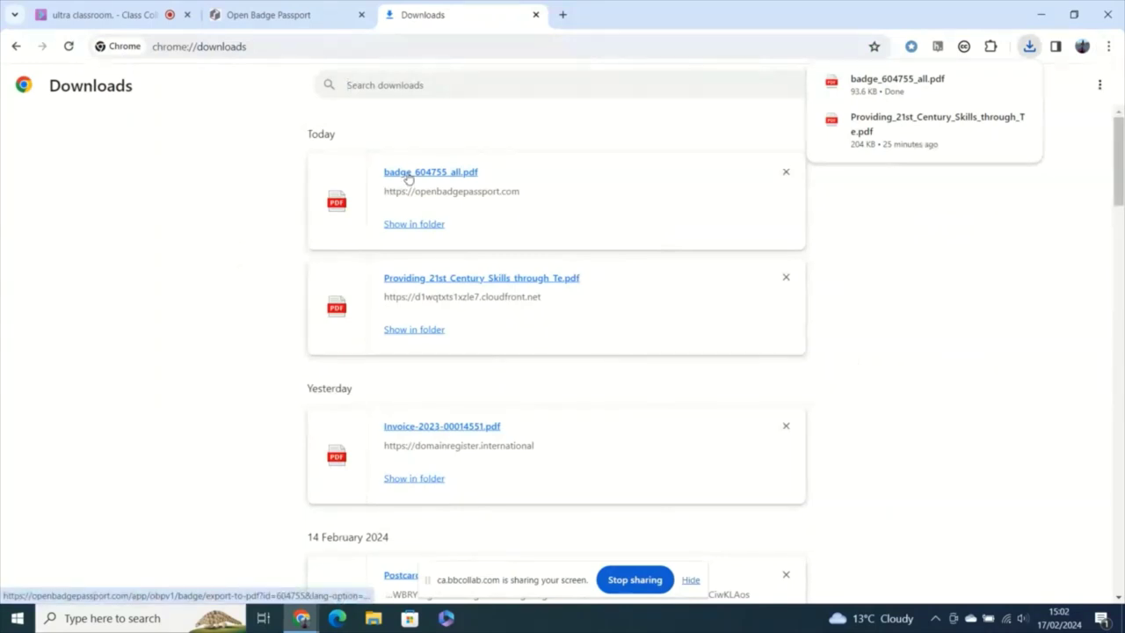
pyautogui.click(409, 174)
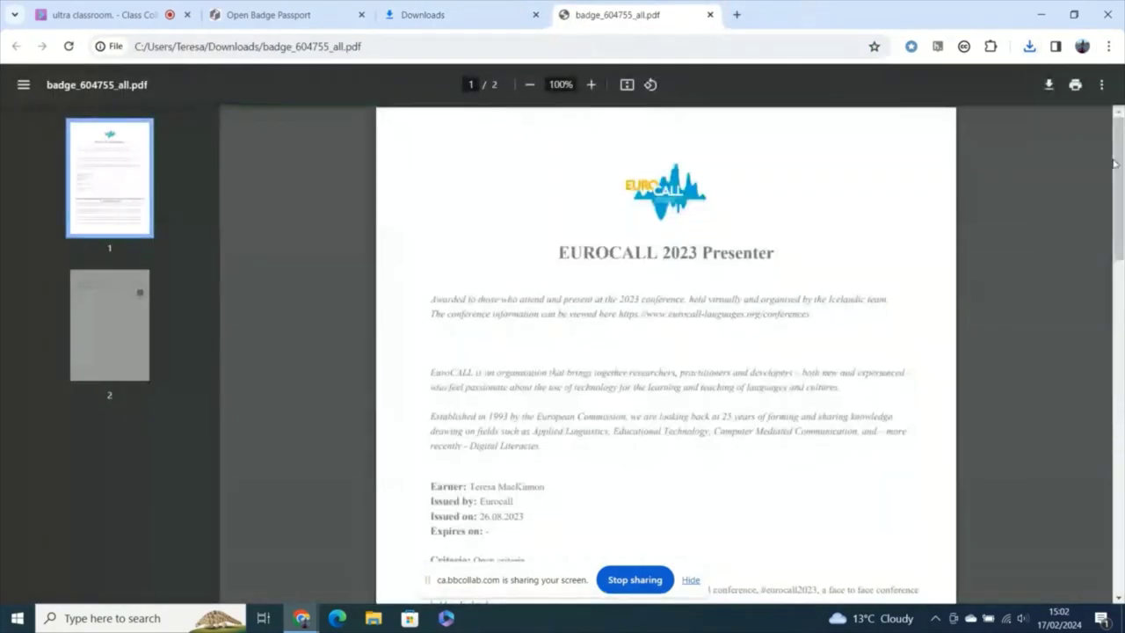
# Scroll through both certificate pages, checking the QR code, badge link and issuer information.
pyautogui.moveTo(1113, 163); pyautogui.dragTo(1122, 380)
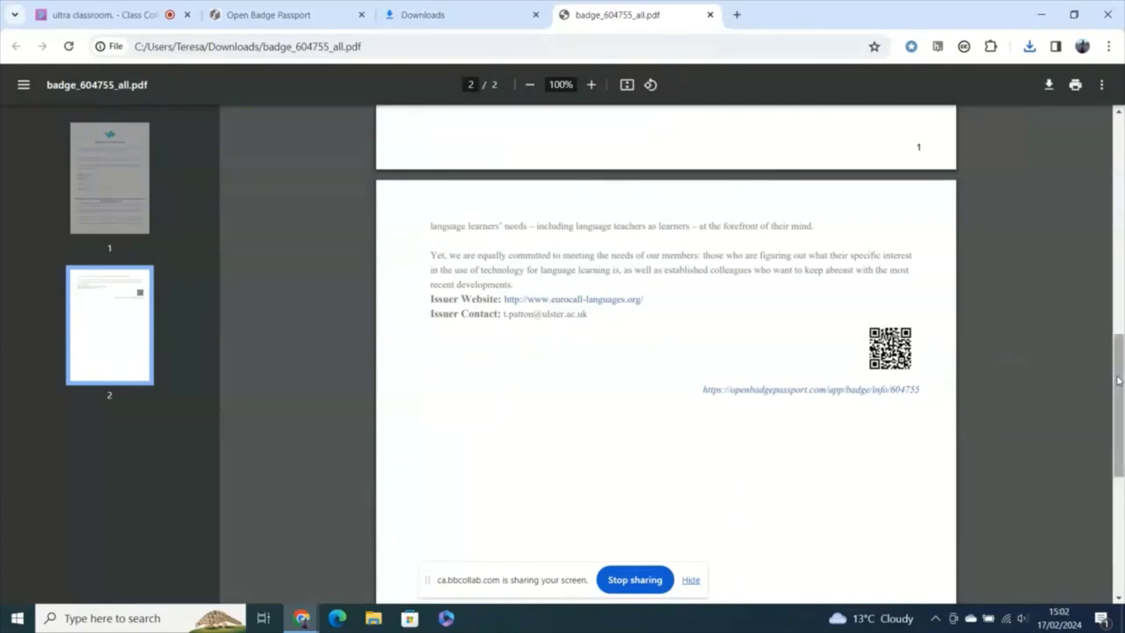
pyautogui.moveTo(1119, 381); pyautogui.dragTo(1115, 154)
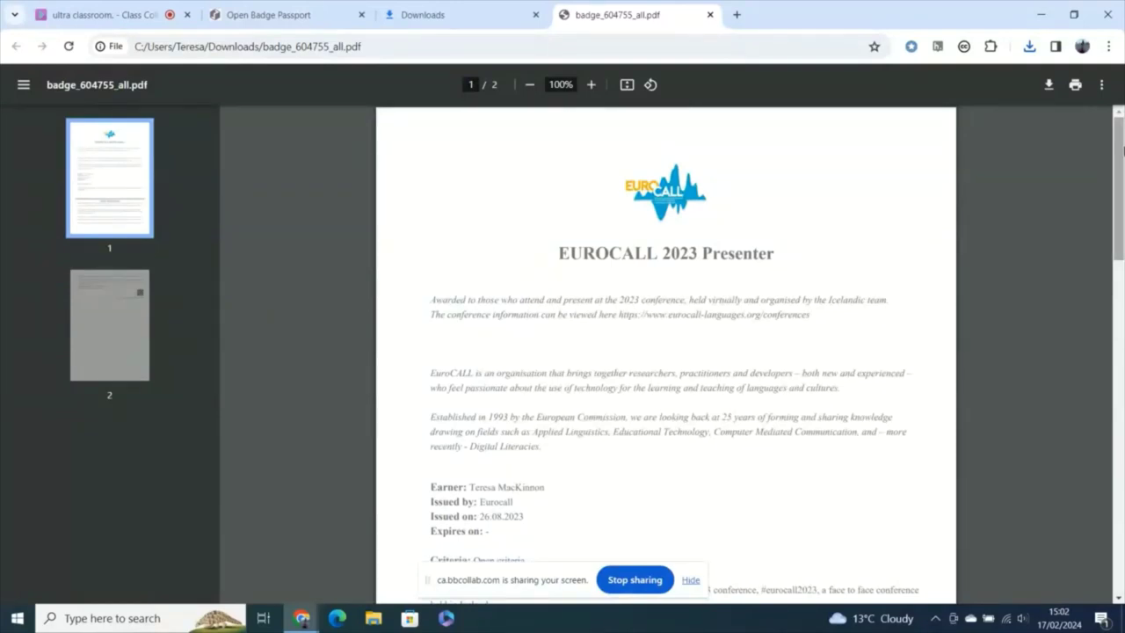
pyautogui.moveTo(1123, 152); pyautogui.dragTo(1118, 224)
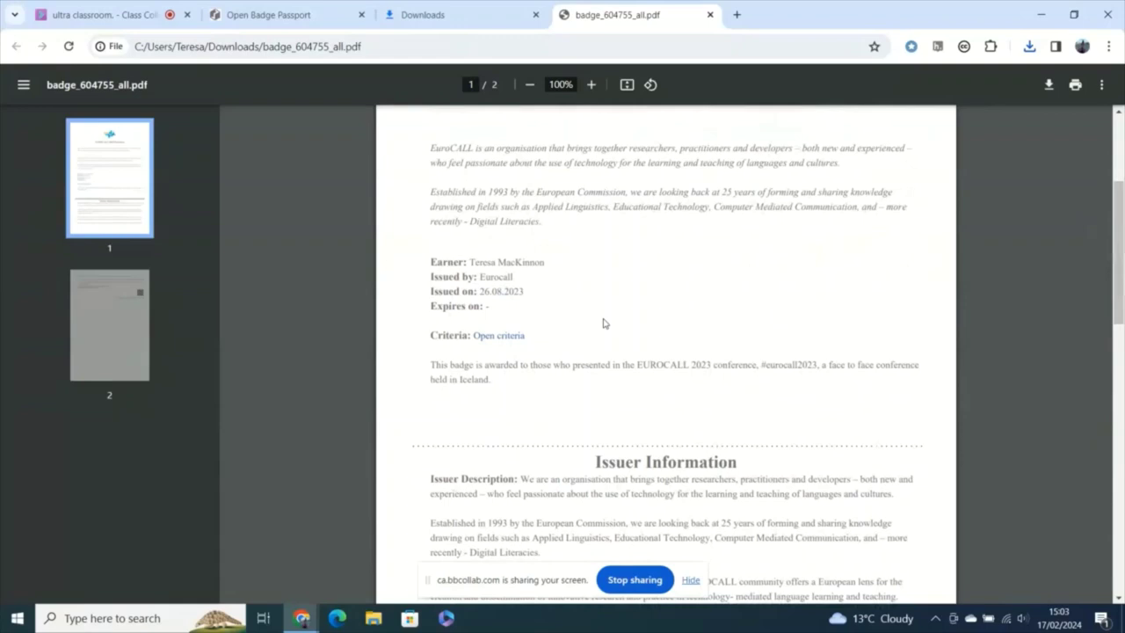
pyautogui.moveTo(1119, 218); pyautogui.dragTo(1115, 132)
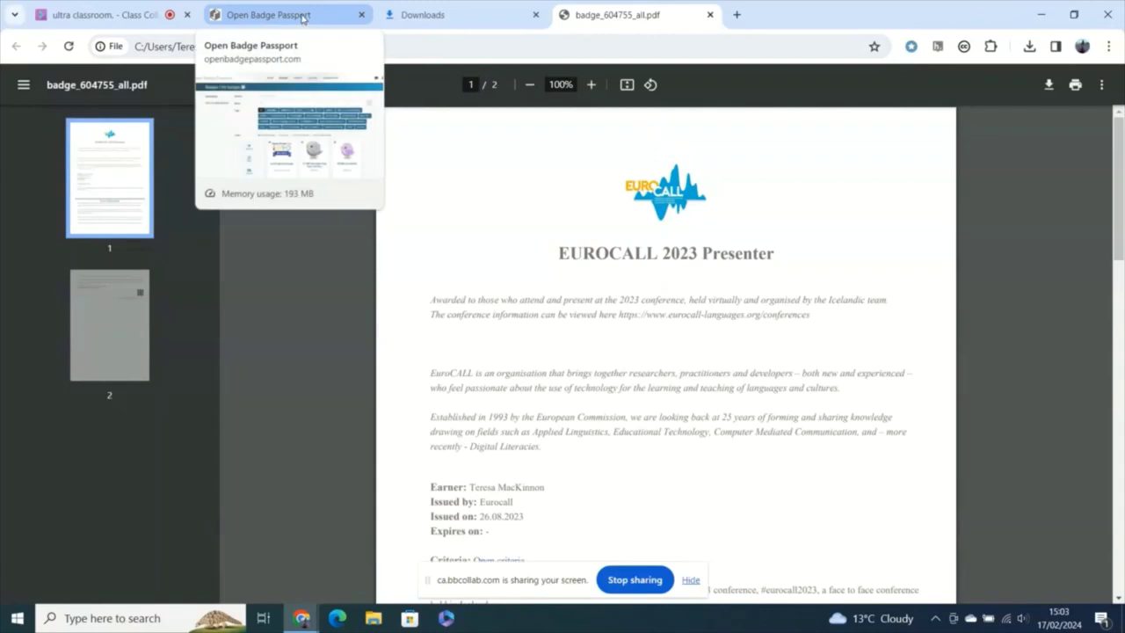
# Switch back to the Open Badge Passport tab showing My badges.
pyautogui.click(299, 18)
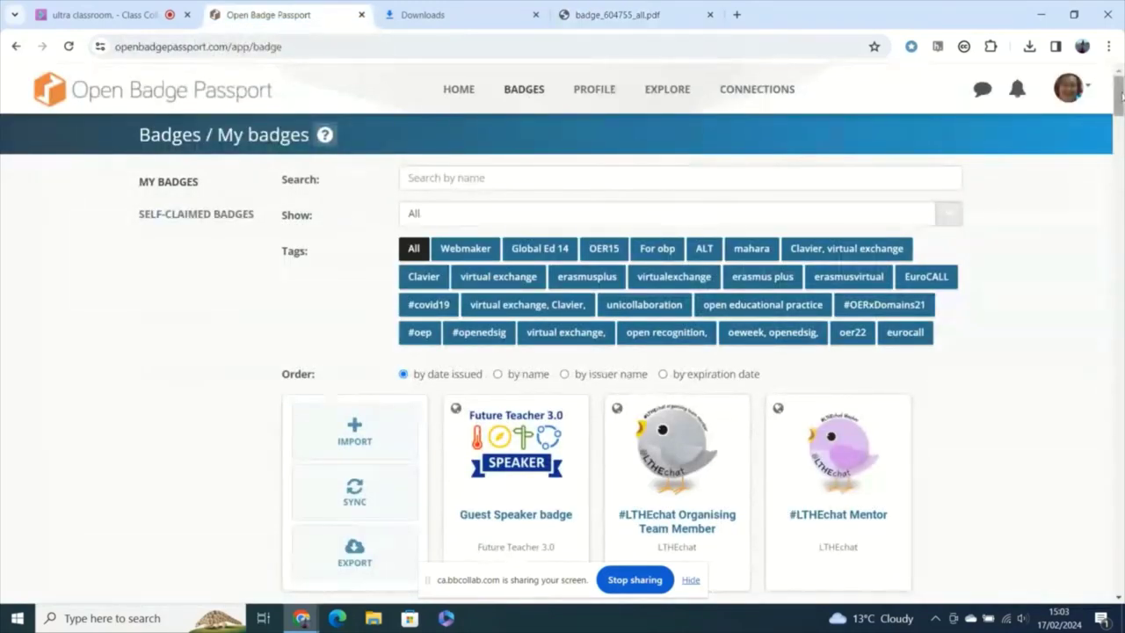
pyautogui.moveTo(1121, 99)
pyautogui.mouseDown()
pyautogui.moveTo(1120, 135)
pyautogui.moveTo(1113, 80)
pyautogui.mouseUp()
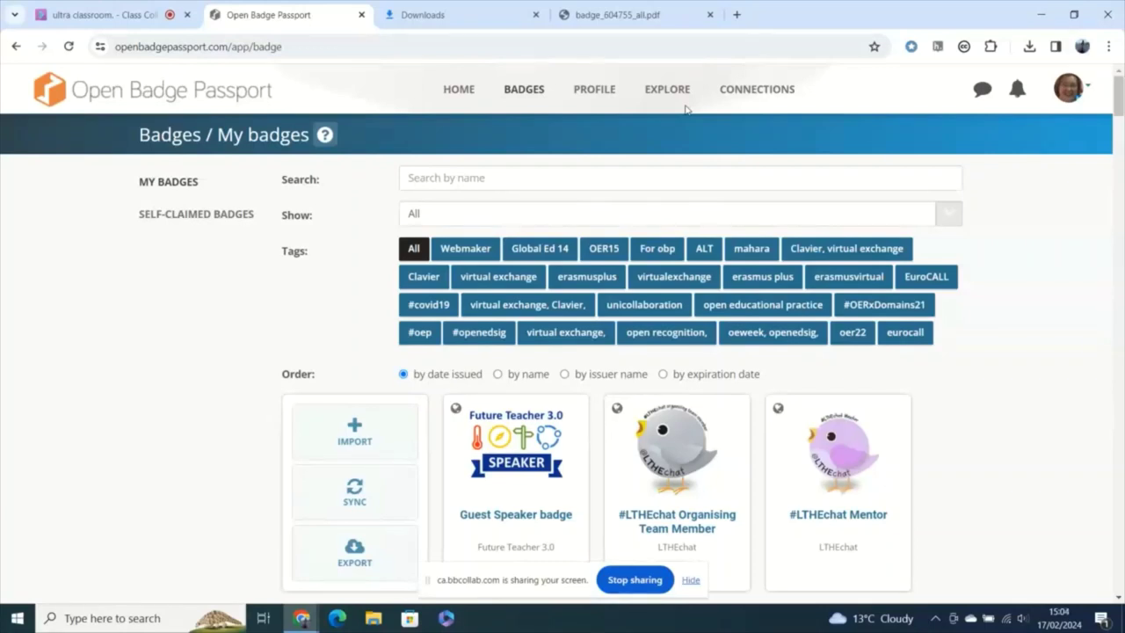
# Open the public Profile, then browse the list of profile Pages.
pyautogui.click(600, 89)
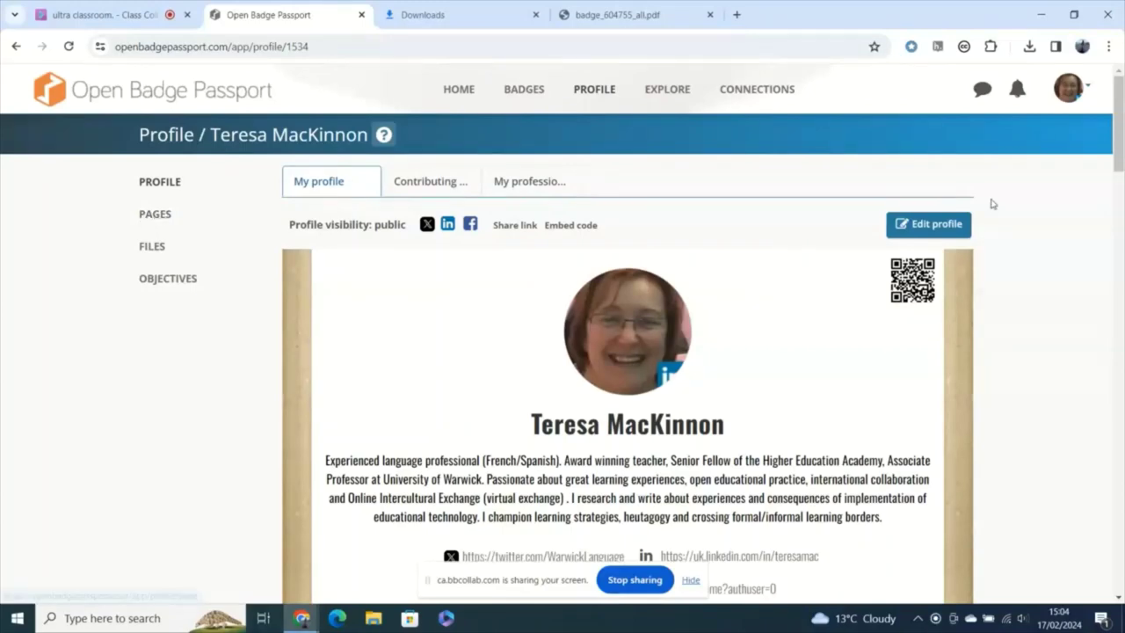
pyautogui.moveTo(1119, 133)
pyautogui.mouseDown()
pyautogui.moveTo(1121, 255)
pyautogui.moveTo(1118, 109)
pyautogui.mouseUp()
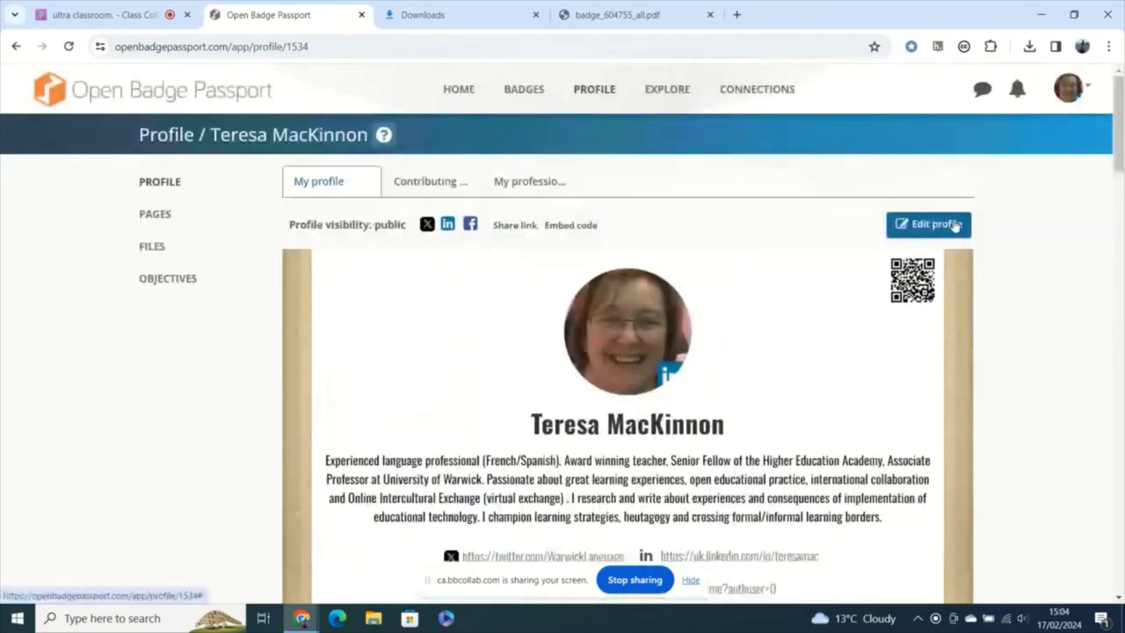
pyautogui.click(154, 213)
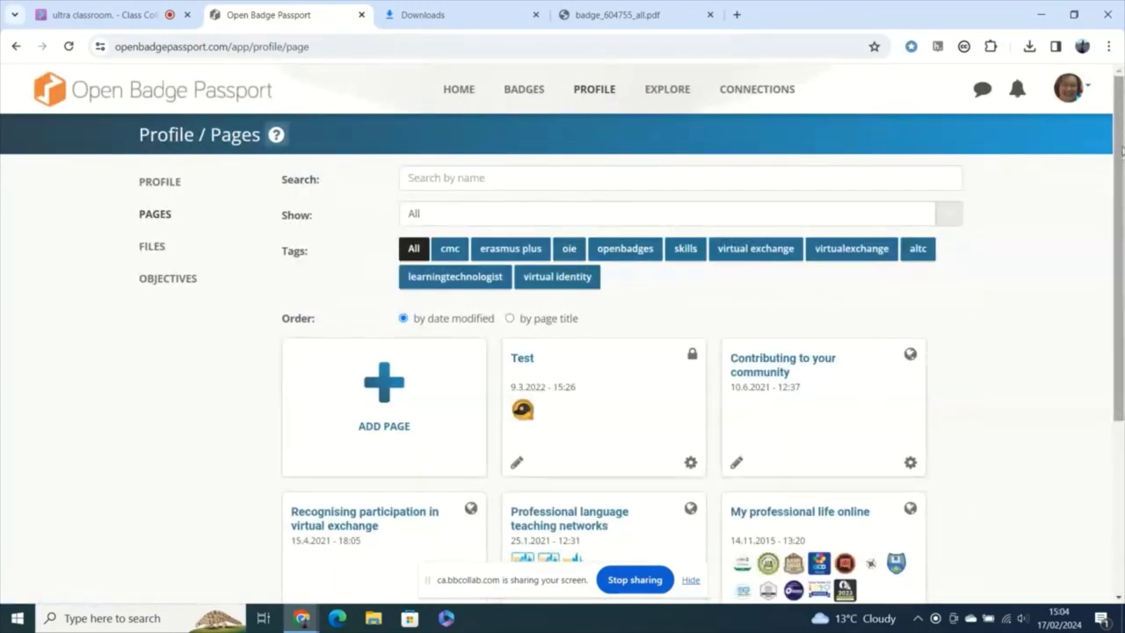
pyautogui.moveTo(1121, 158); pyautogui.dragTo(1123, 187)
pyautogui.scroll(-2, 1123, 187)
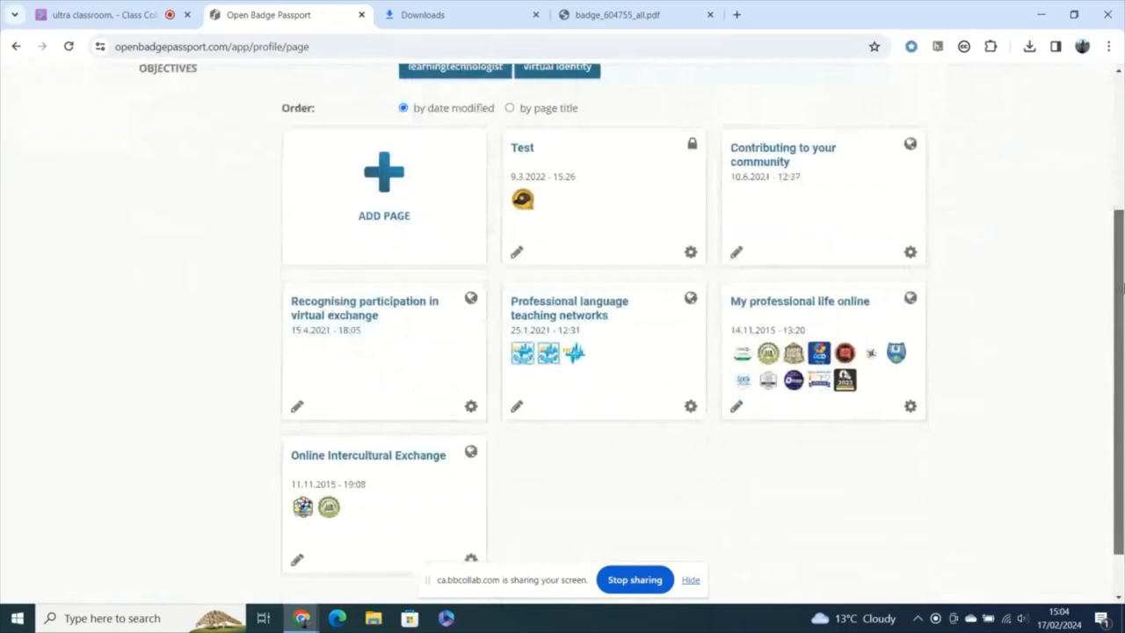
pyautogui.scroll(2, 1107, 167)
pyautogui.scroll(1, 1107, 167)
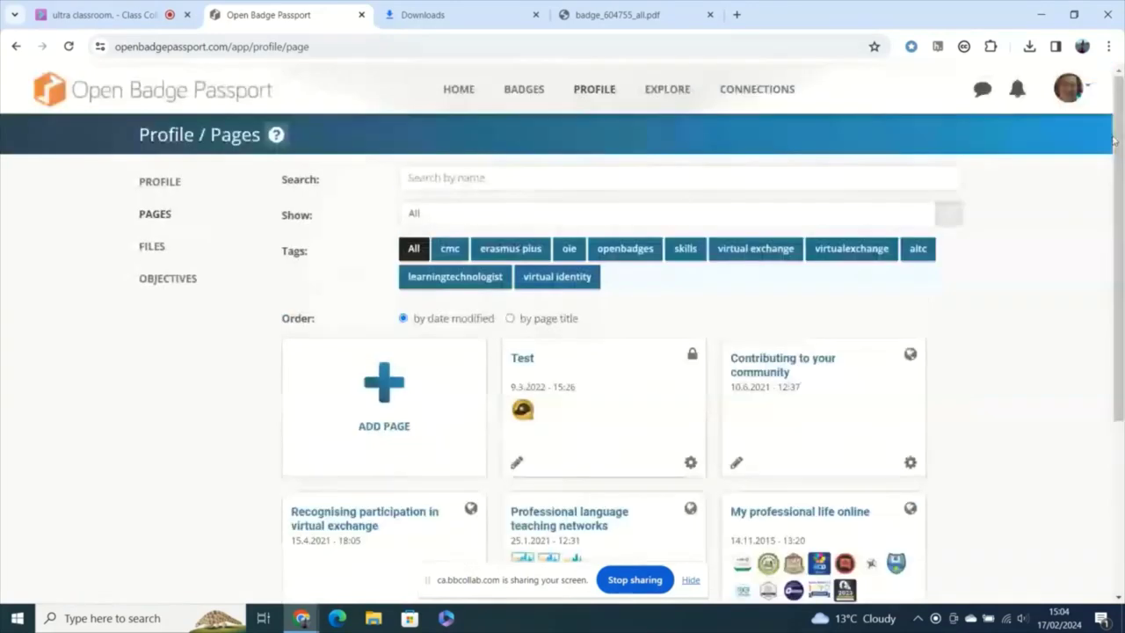
# Scroll the main profile to Recent badges to find EUROCALL 2023 Presenter, then return to top.
pyautogui.click(157, 184)
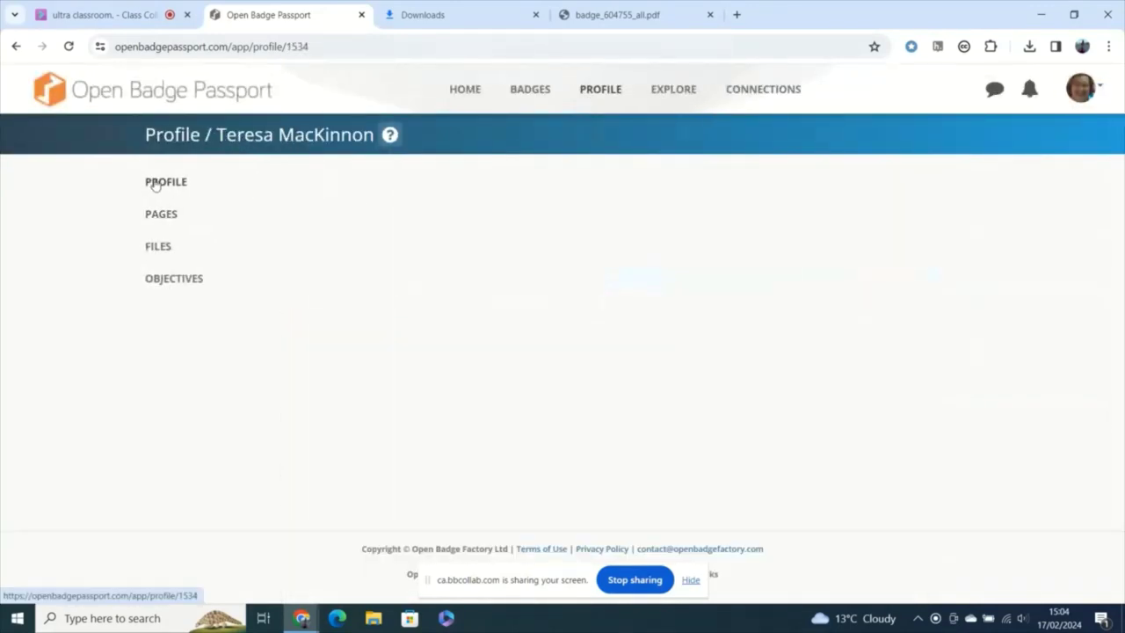
pyautogui.scroll(-4, 1118, 167)
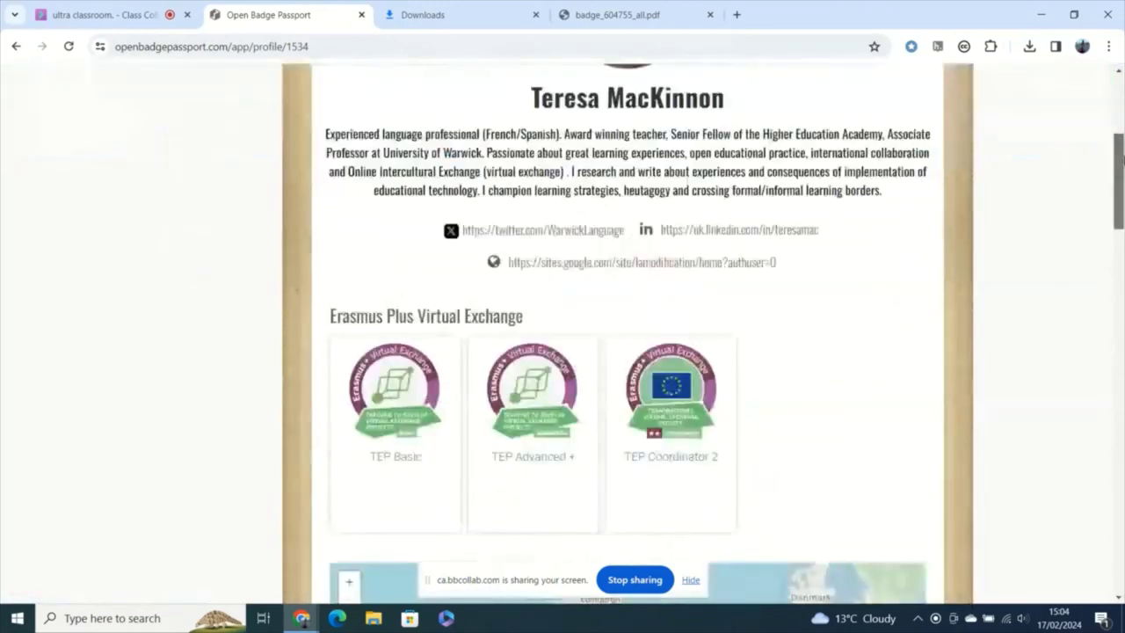
pyautogui.moveTo(1122, 159); pyautogui.dragTo(1121, 290)
pyautogui.scroll(-1, 638, 334)
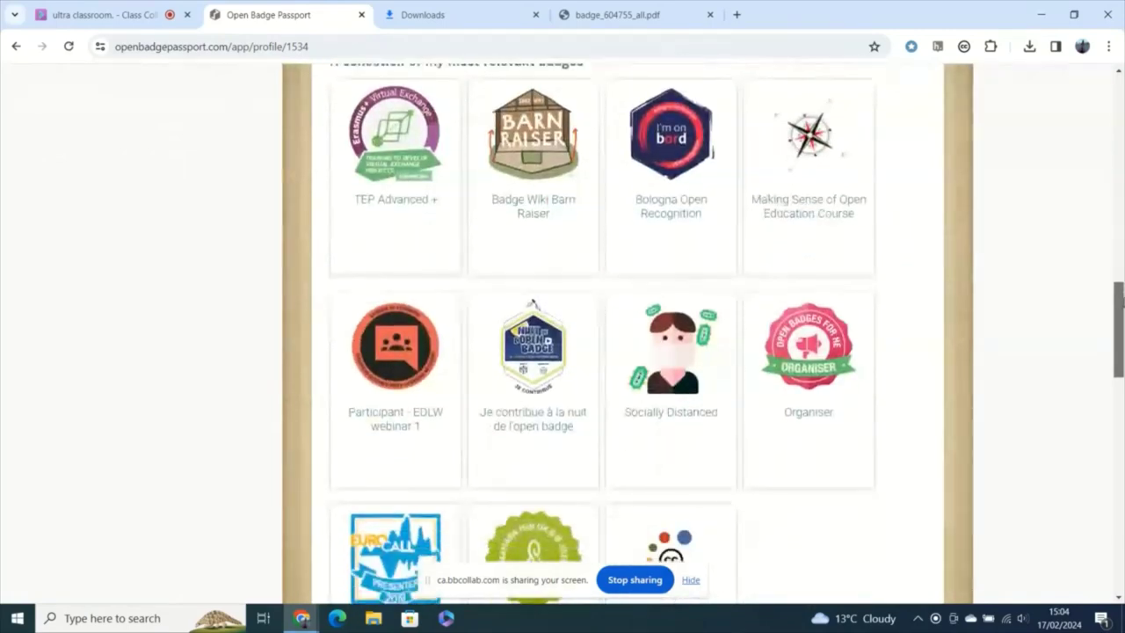
pyautogui.scroll(-4, 639, 334)
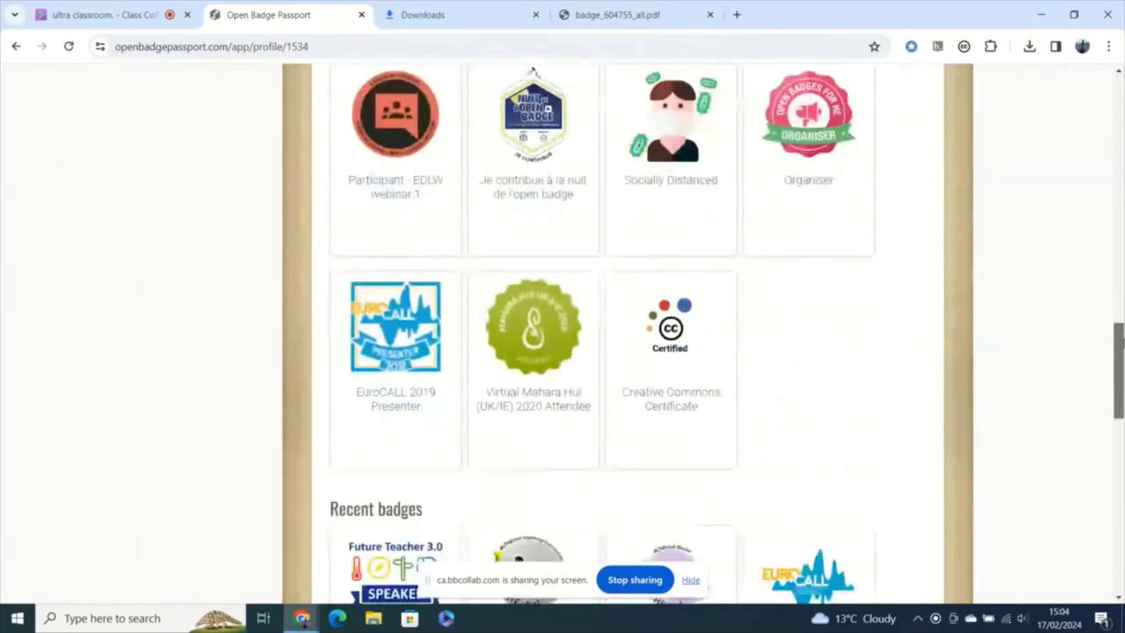
pyautogui.scroll(-3, 639, 334)
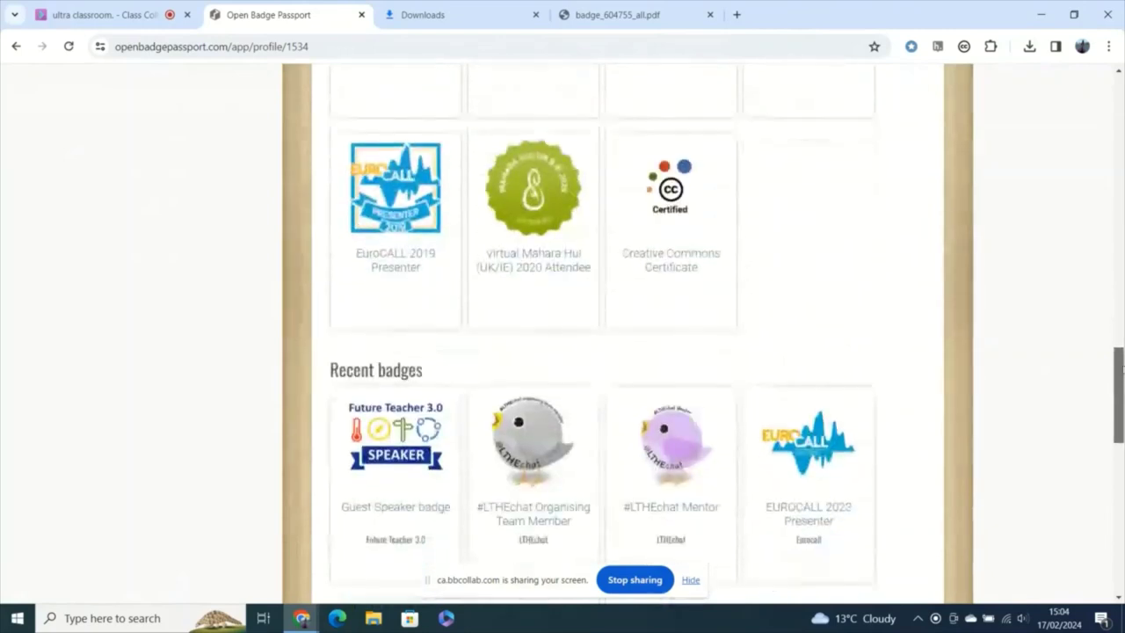
pyautogui.moveTo(1120, 371); pyautogui.dragTo(1118, 62)
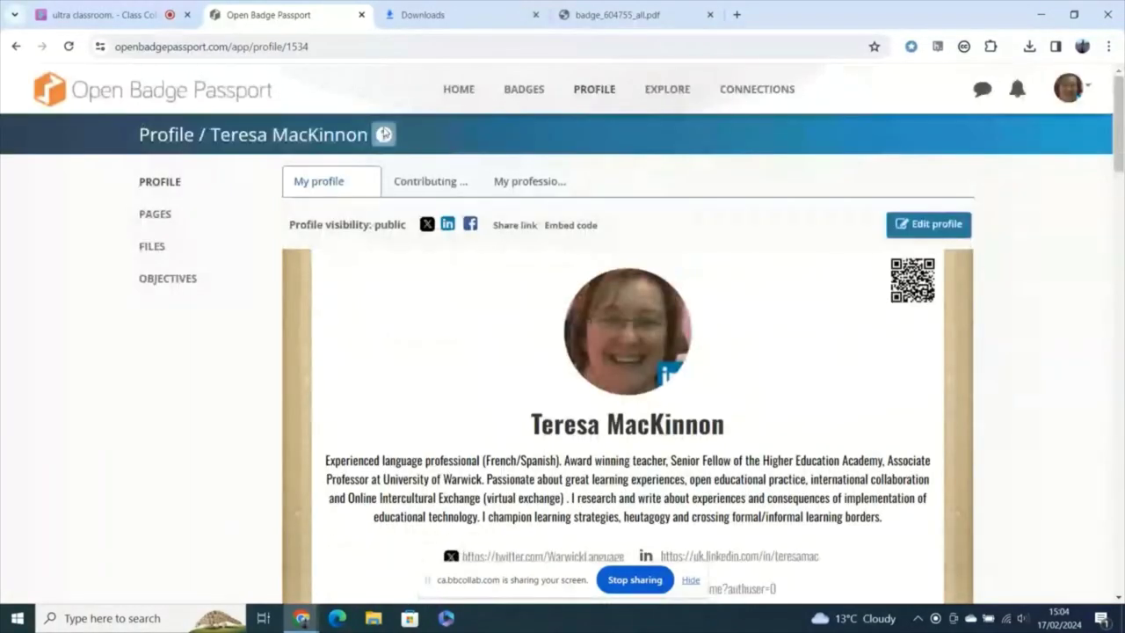